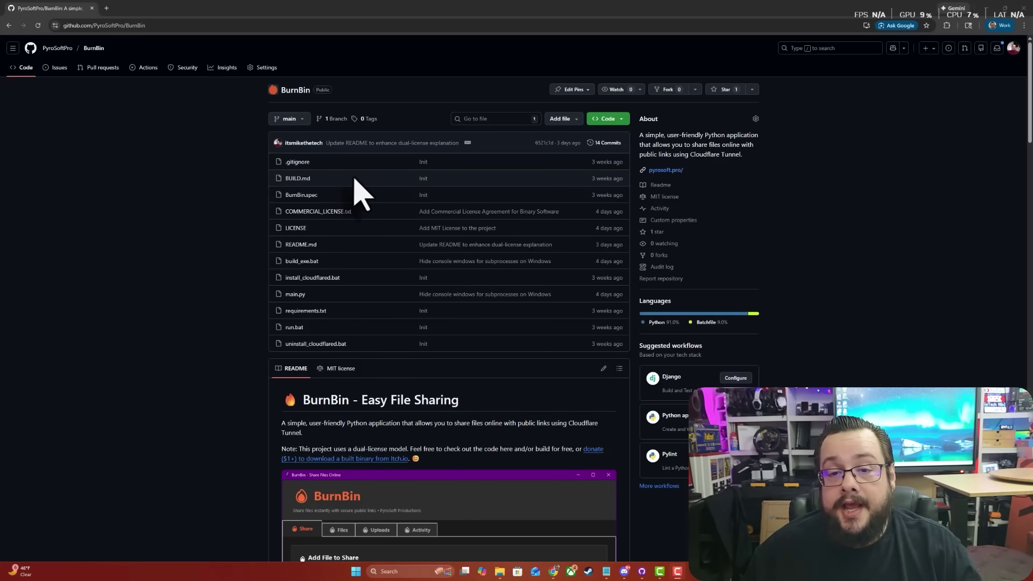
Restore the full-screen Chrome window on the BurnBin GitHub repository page to a smaller size.
scroll(356, 198, "down", 1)
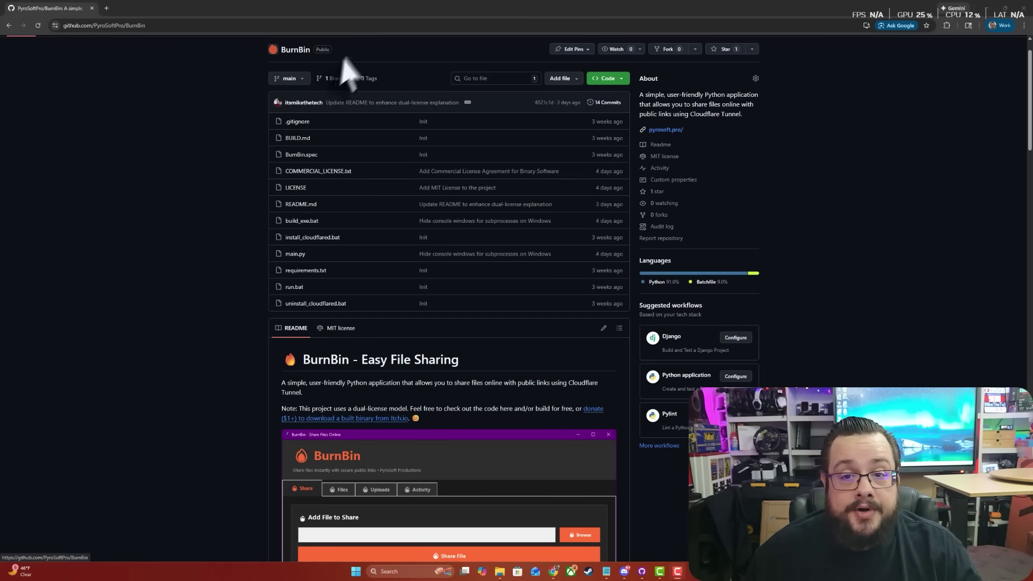
left_click_drag(369, 13, 353, 86)
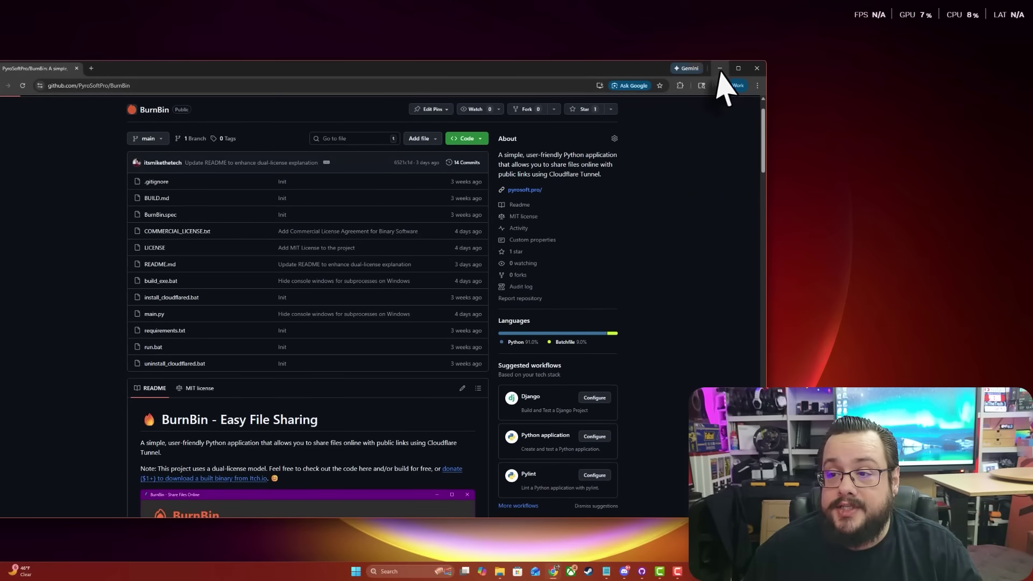
Maximize Chrome and scroll the README to the host-app and web-page screenshots.
double_click(645, 66)
scroll(506, 183, "down", 5)
scroll(500, 169, "down", 2)
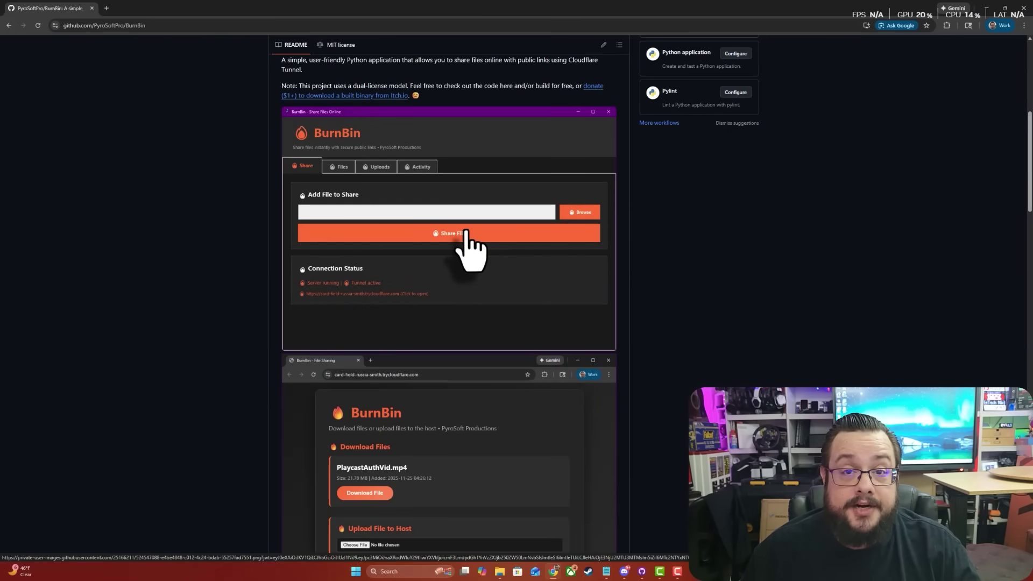
scroll(466, 231, "down", 4)
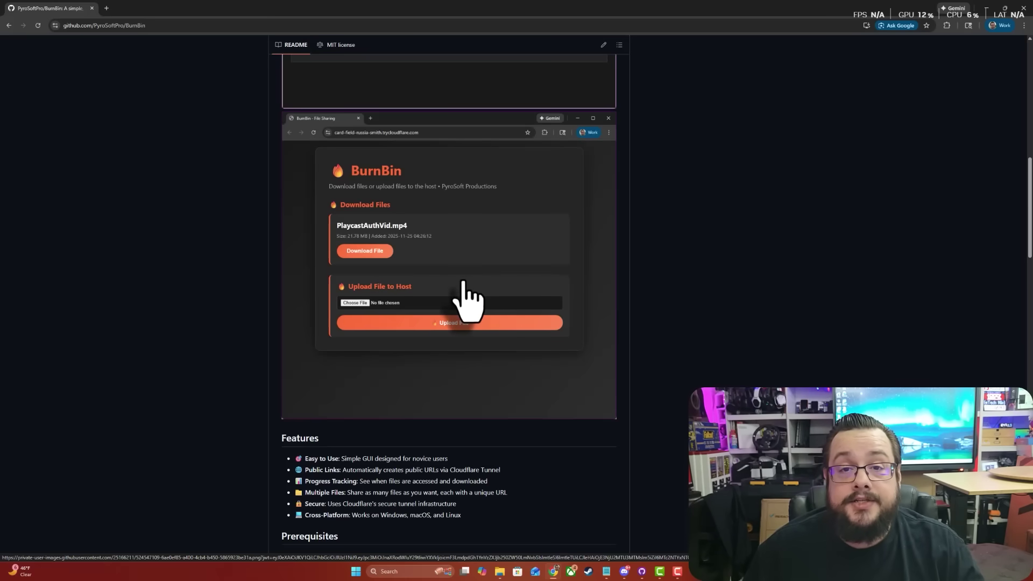
scroll(450, 303, "up", 3)
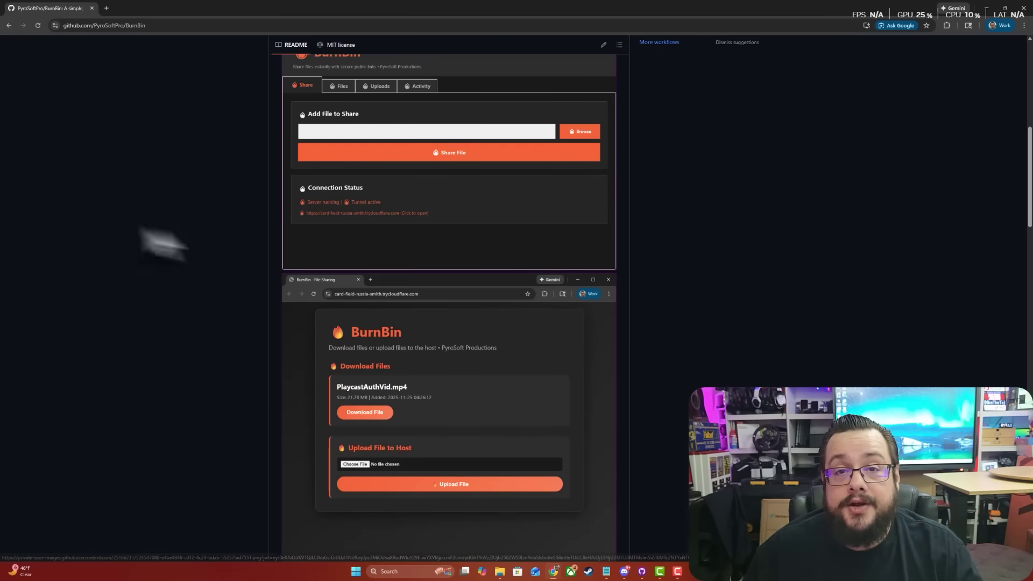
scroll(218, 261, "down", 2)
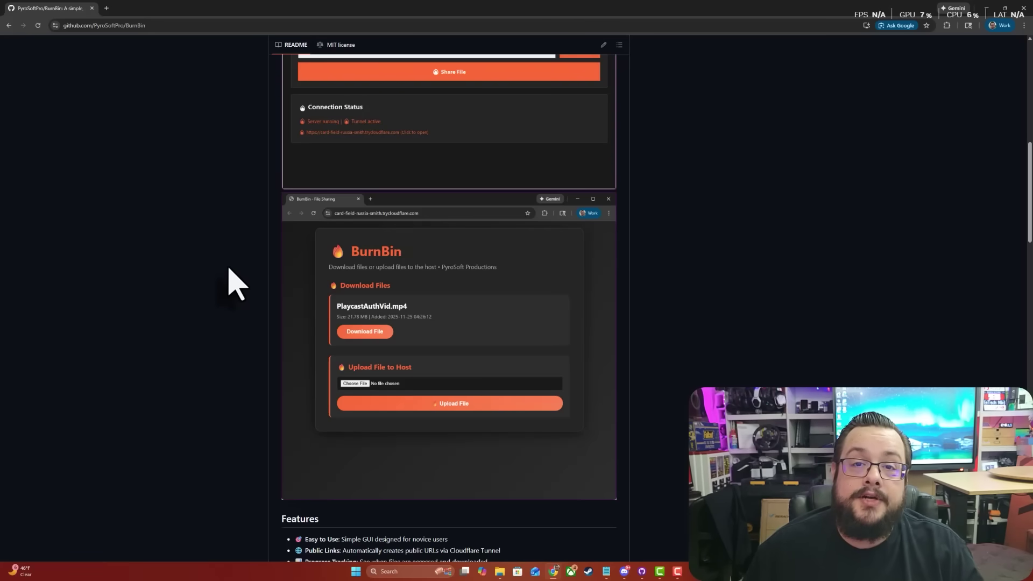
scroll(240, 294, "down", 6)
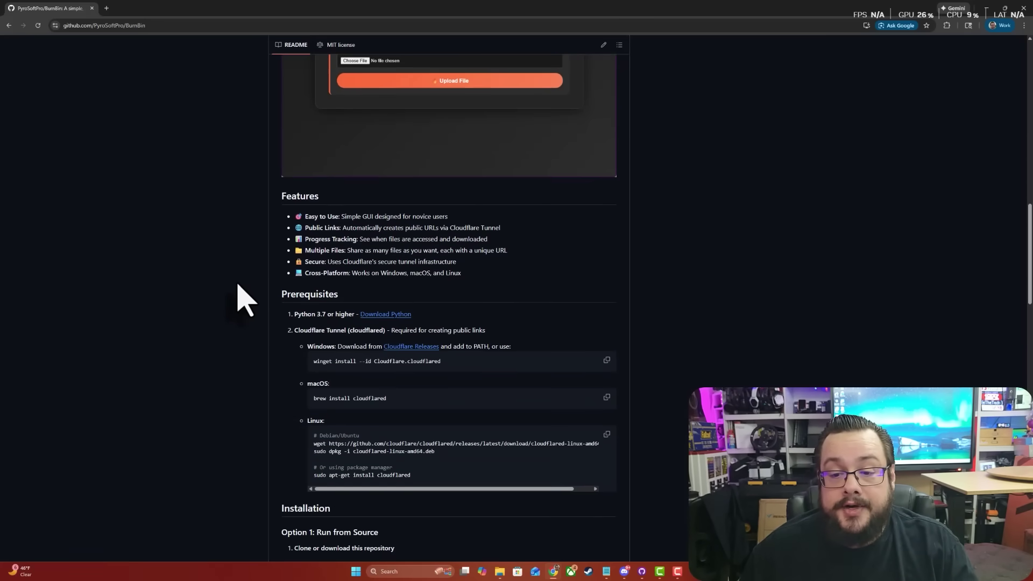
scroll(235, 288, "up", 5)
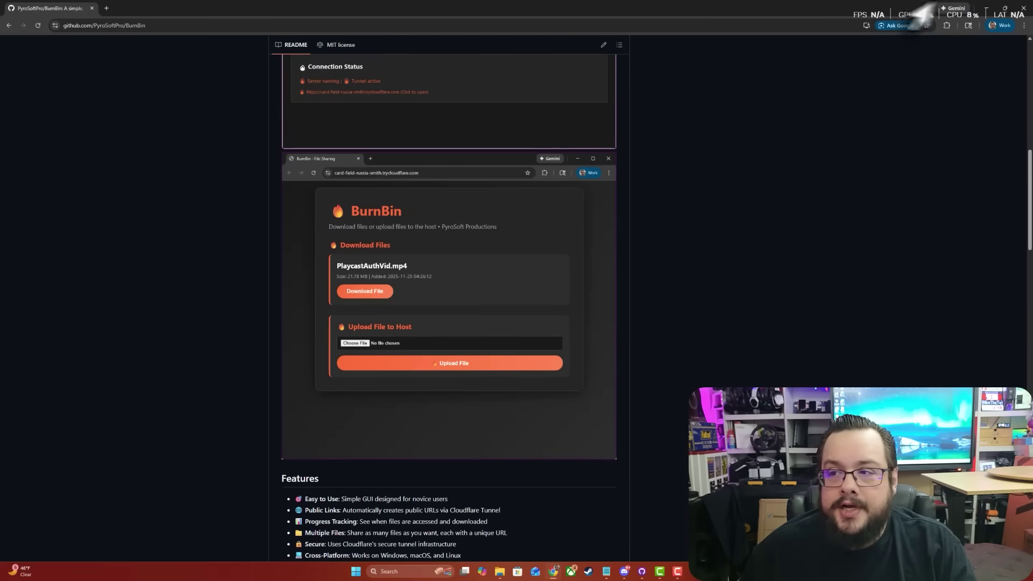
scroll(600, 289, "up", 2)
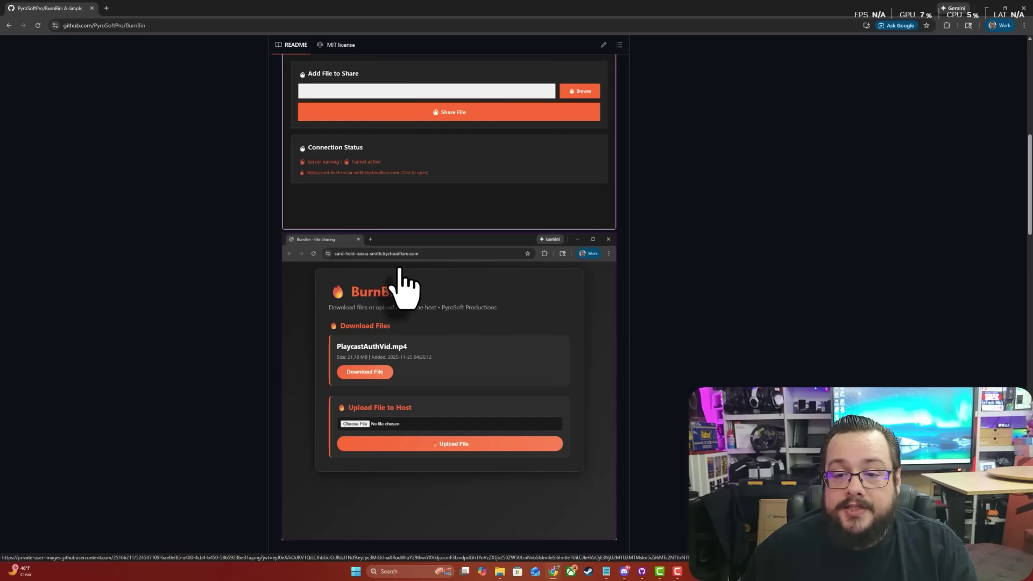
scroll(407, 264, "down", 7)
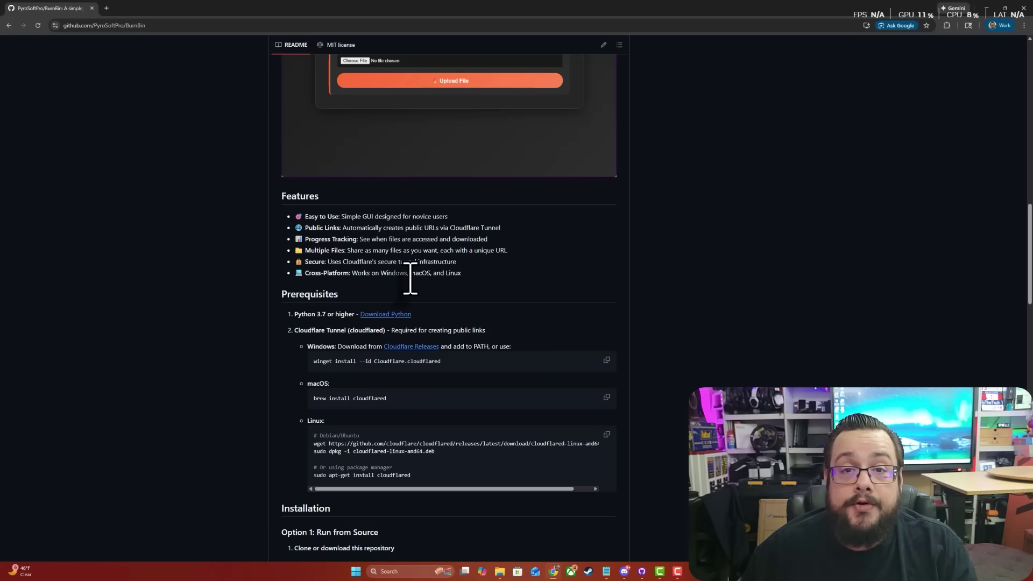
scroll(411, 279, "down", 2)
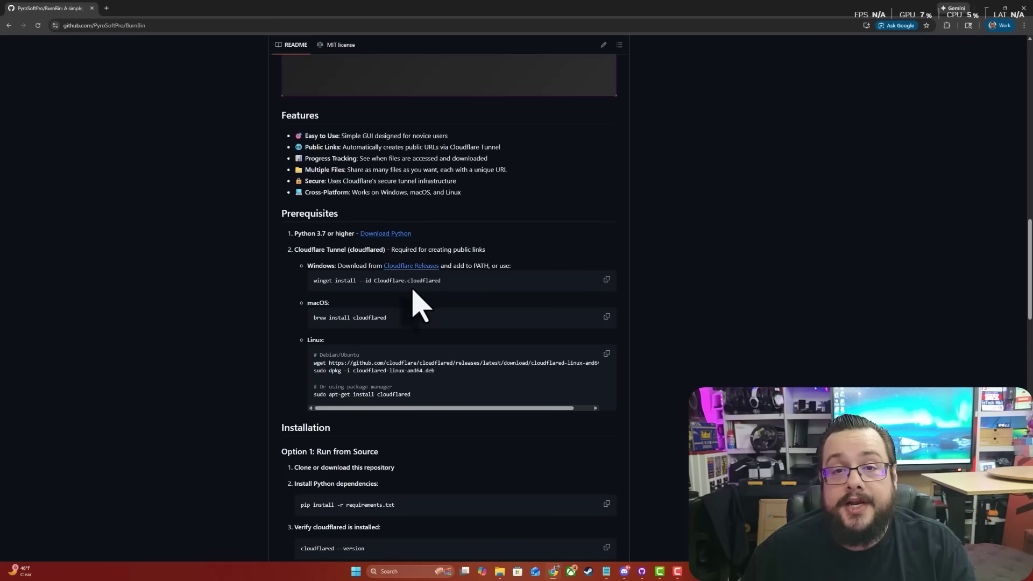
scroll(412, 306, "down", 3)
scroll(415, 325, "up", 8)
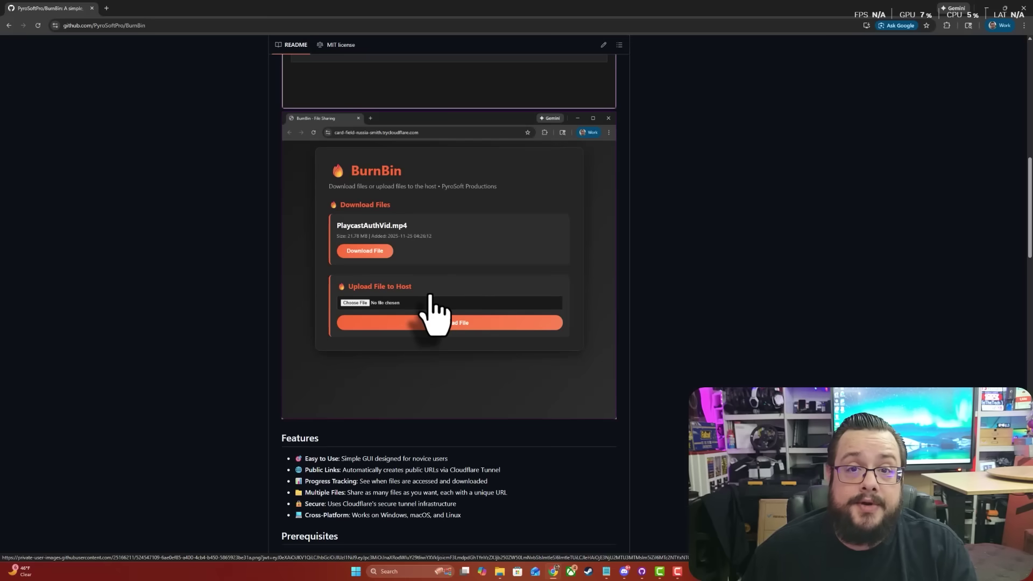
scroll(435, 318, "up", 1)
scroll(433, 314, "up", 2)
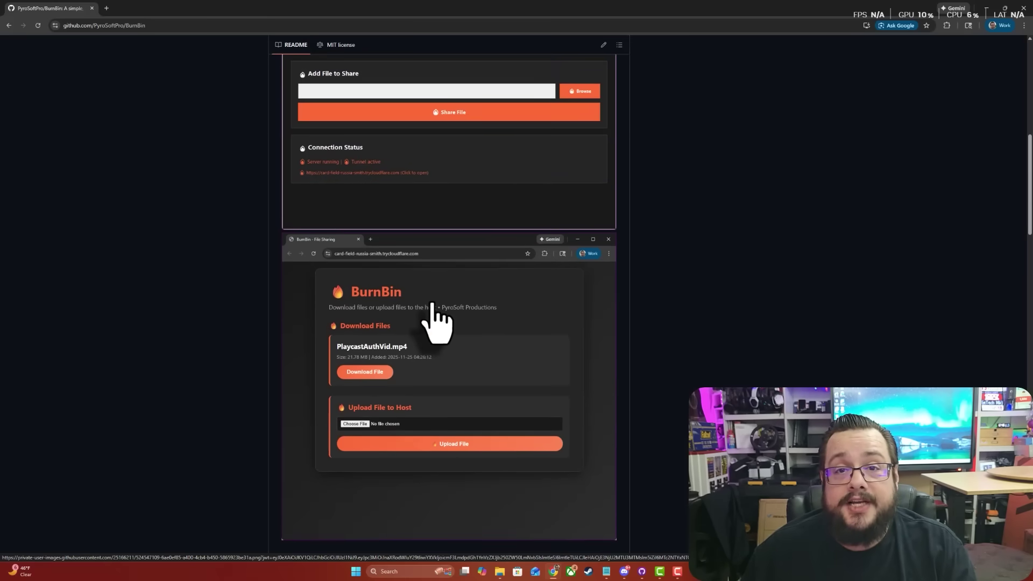
Run BurnBin.exe from the dist folder and centre its window, showing the tunnel active.
left_click_drag(3, 180, 431, 162)
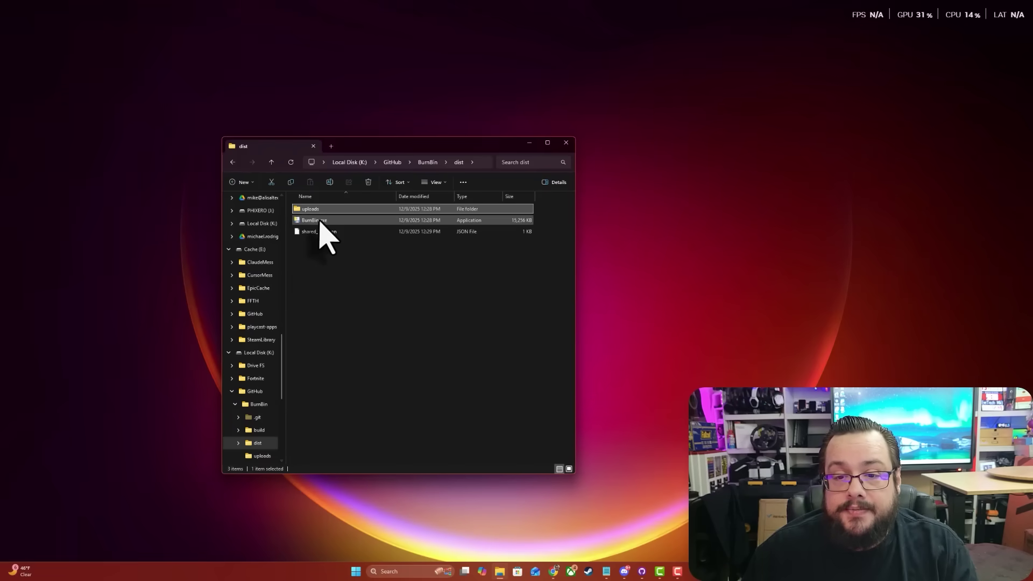
double_click(321, 222)
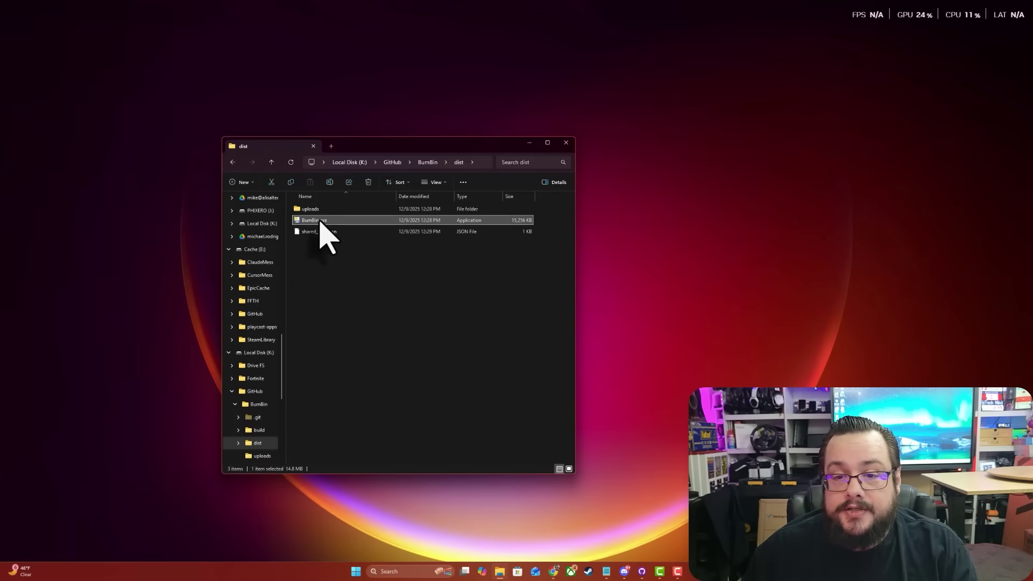
left_click(530, 143)
left_click_drag(186, 40, 336, 136)
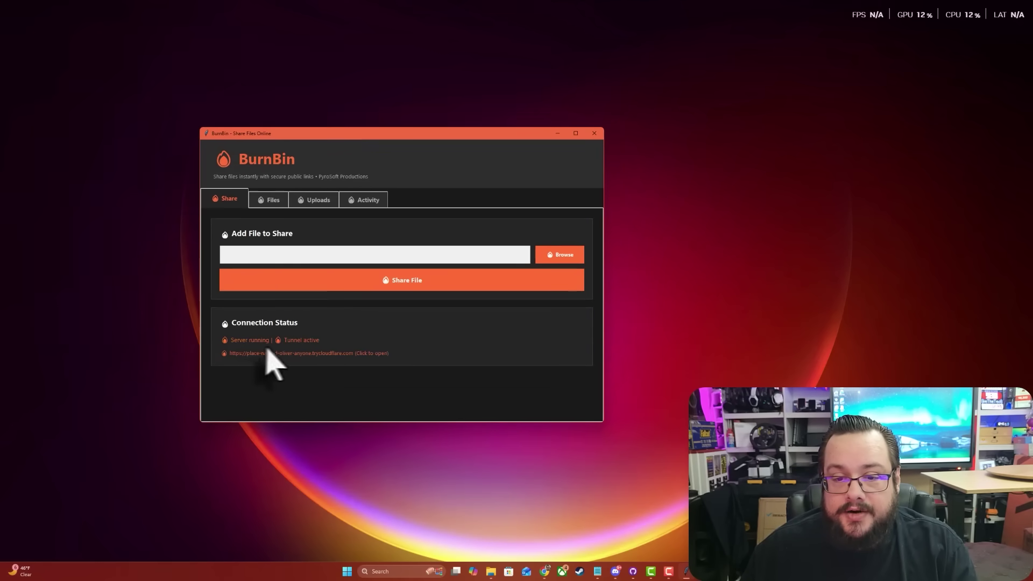
Open BurnBin's public Cloudflare tunnel link in the browser and check its web address.
left_click(305, 354)
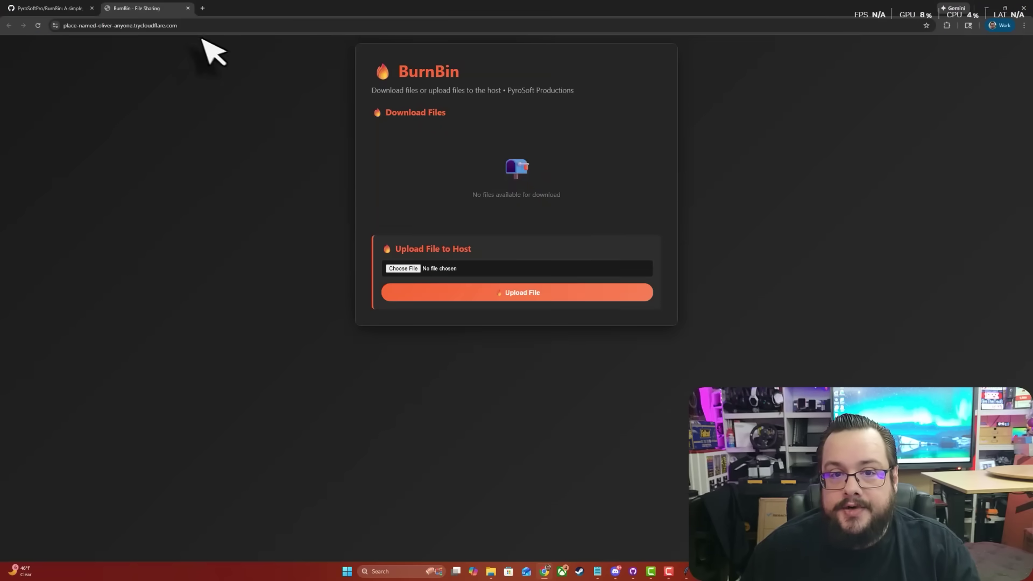
left_click(181, 26)
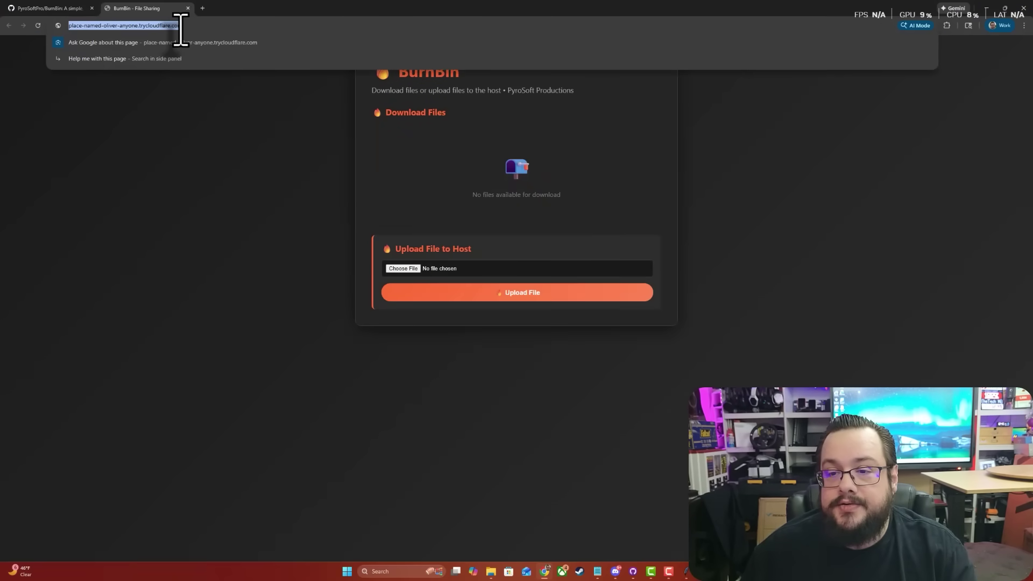
left_click(408, 172)
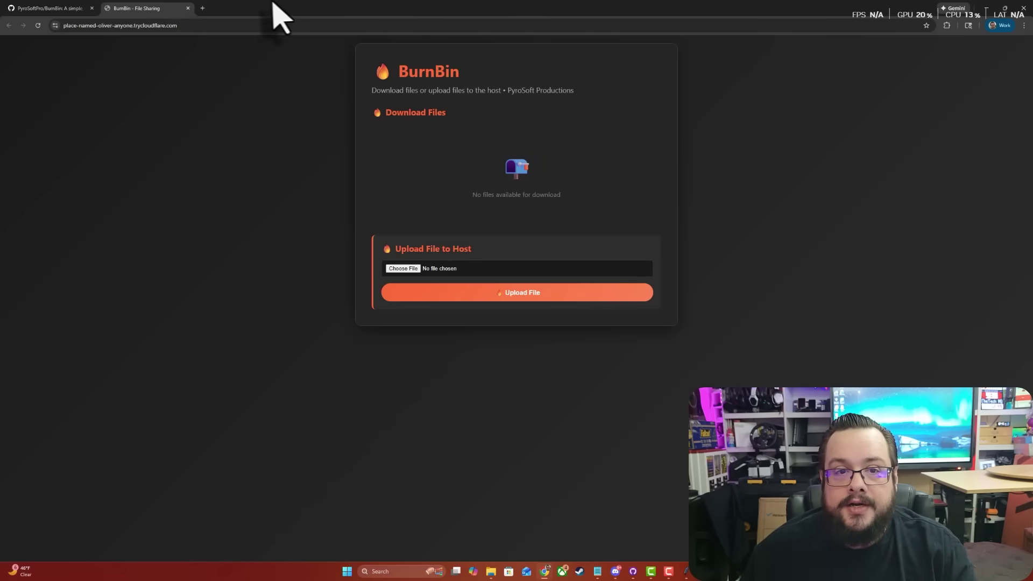
Shrink the browser and place it on the right, with the BurnBin window on the left.
left_click_drag(274, 7, 672, 371)
left_click_drag(430, 131, 284, 77)
left_click_drag(643, 354, 1029, 218)
Fit the browser to the right half and choose BurnBin.exe as the file to share.
left_click(818, 188)
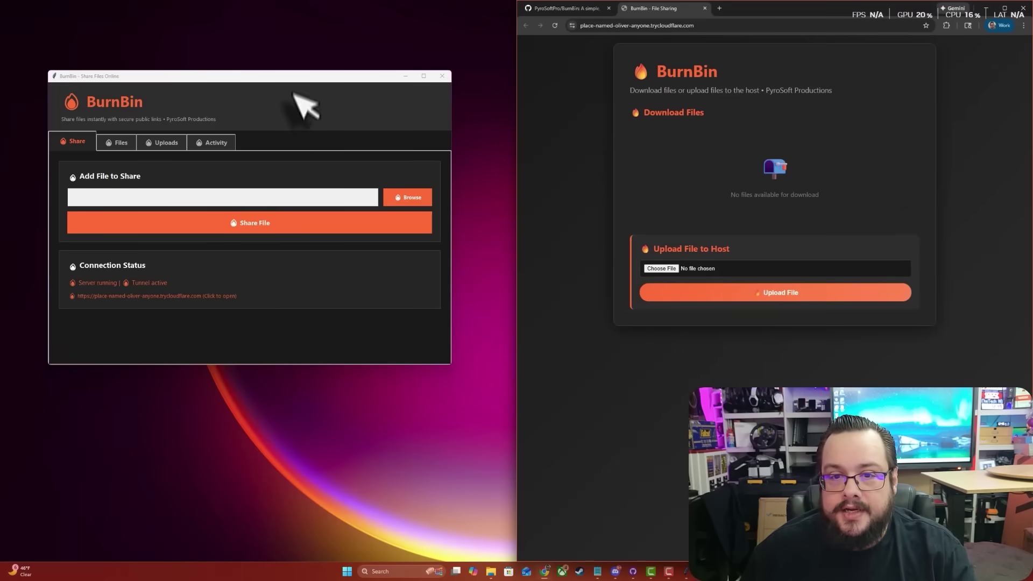
left_click_drag(305, 85, 320, 108)
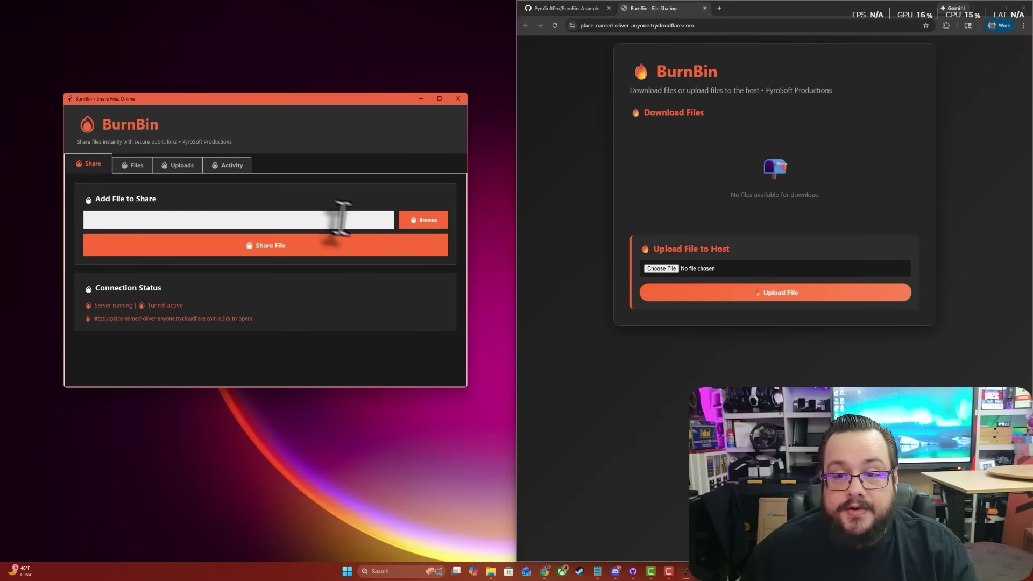
left_click(421, 222)
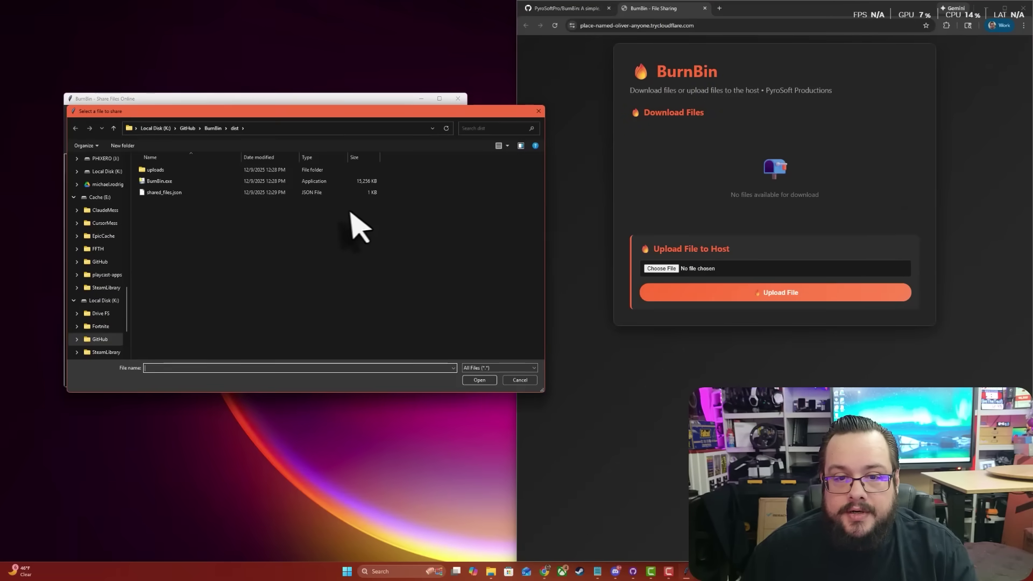
left_click(183, 186)
left_click(484, 379)
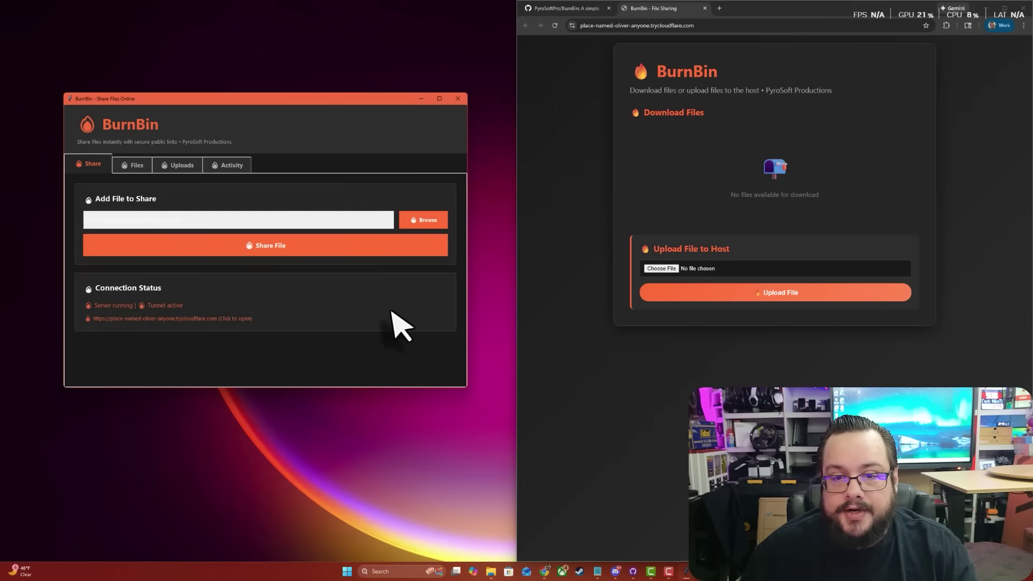
Share BurnBin.exe (14.90 MB) publicly and start downloading it from the web page.
left_click(267, 247)
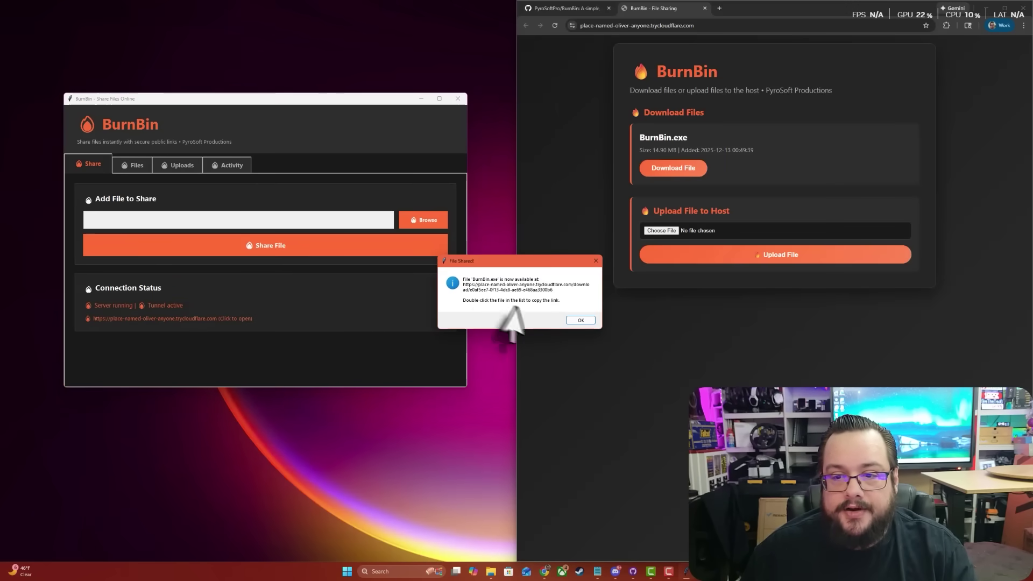
left_click(575, 317)
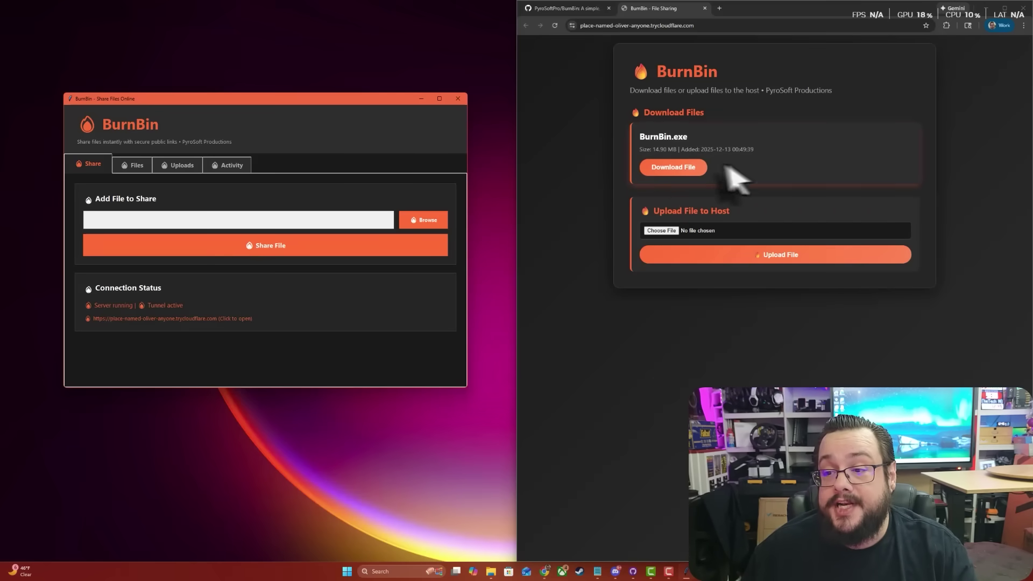
left_click(673, 170)
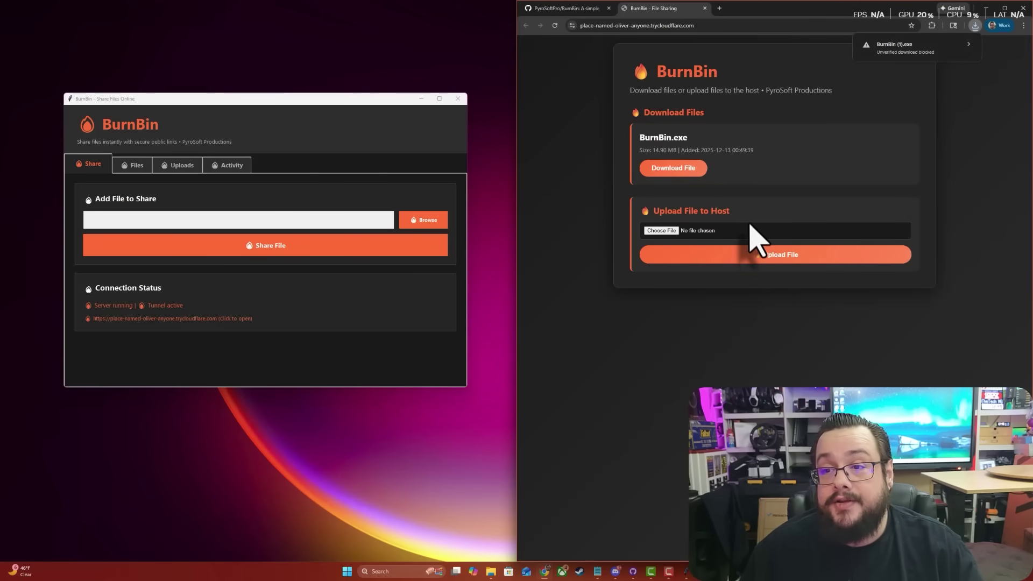
Upload the Desktop image Untitled-2 (5) (1).png to the host through the web upload form.
left_click_drag(295, 123, 273, 110)
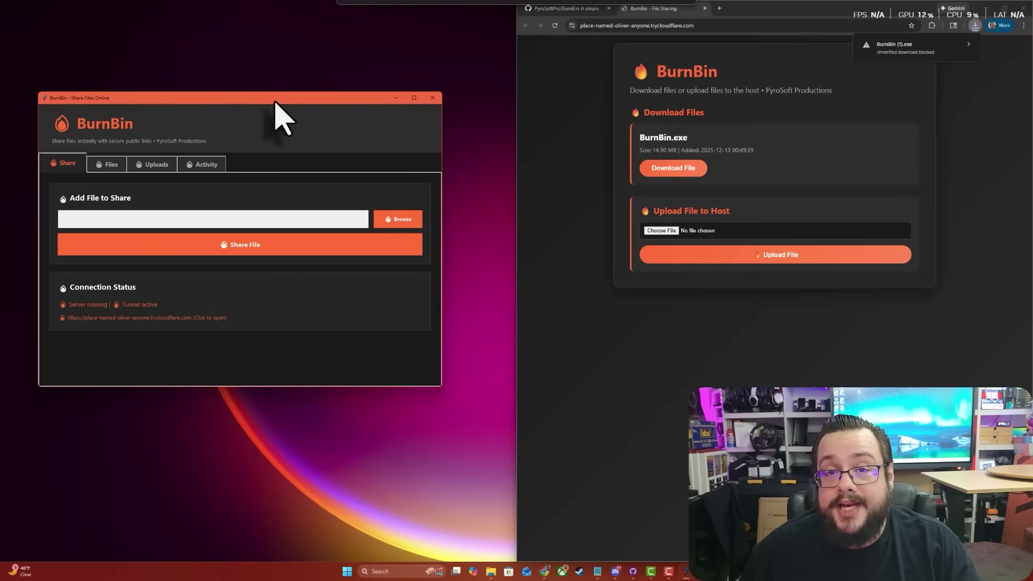
left_click(659, 230)
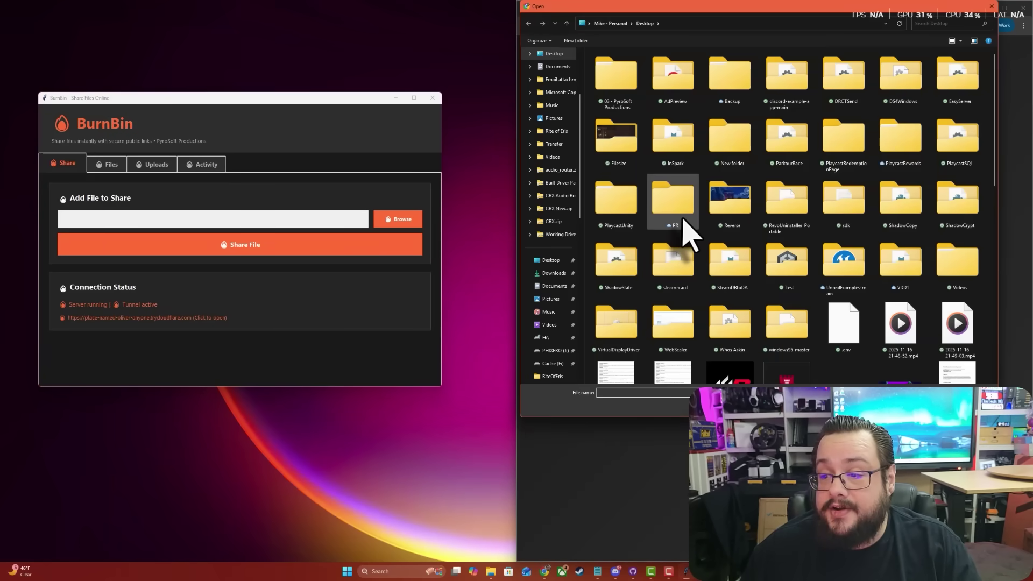
scroll(684, 231, "down", 10)
double_click(964, 294)
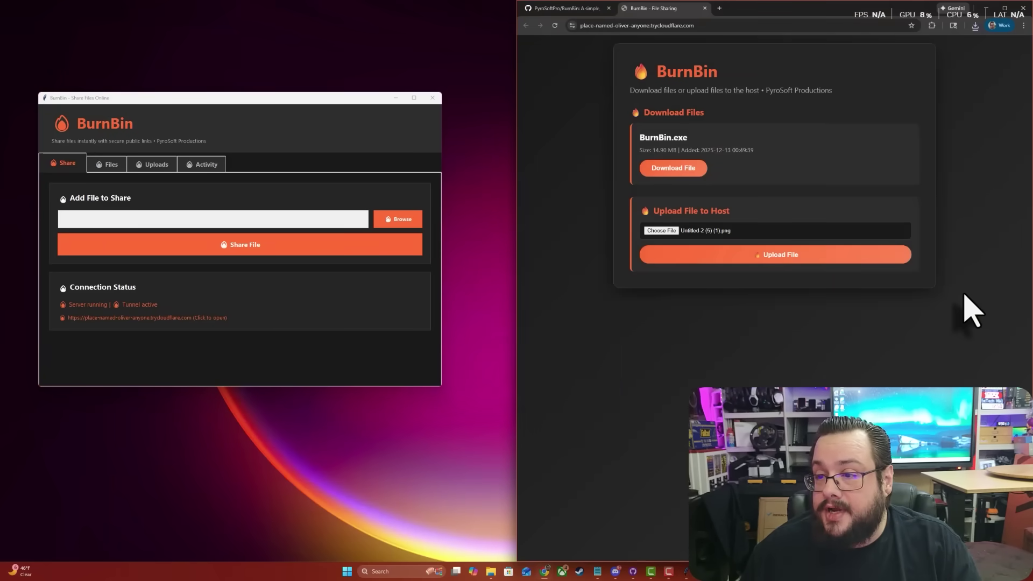
left_click(754, 252)
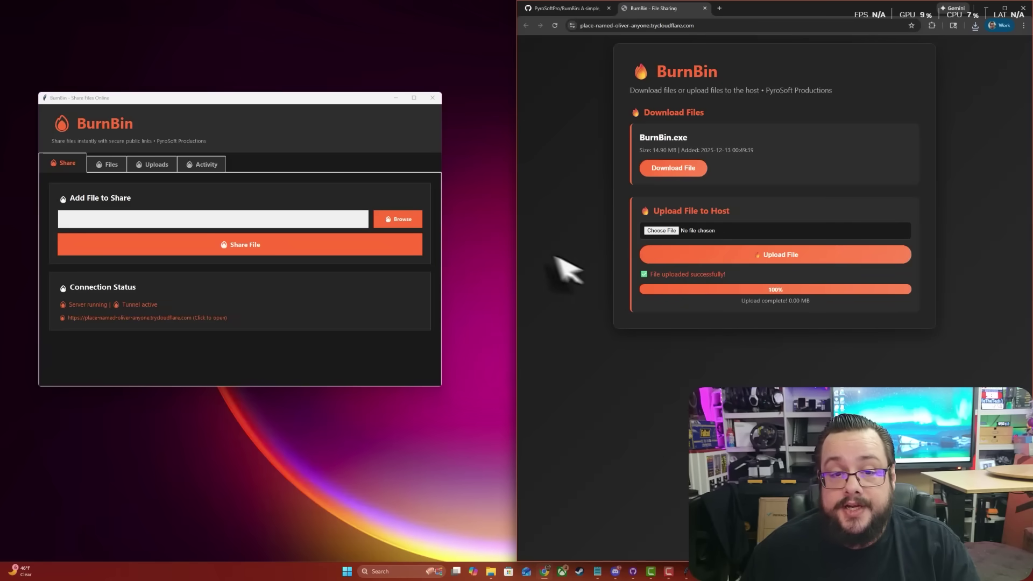
Reshare Untitled-2_5_1.png from BurnBin's Uploads list, cancelling an accidental save-to-disk.
mouse_move(177, 101)
left_mouse_down()
mouse_move(182, 120)
mouse_move(191, 101)
left_mouse_up()
left_click(172, 167)
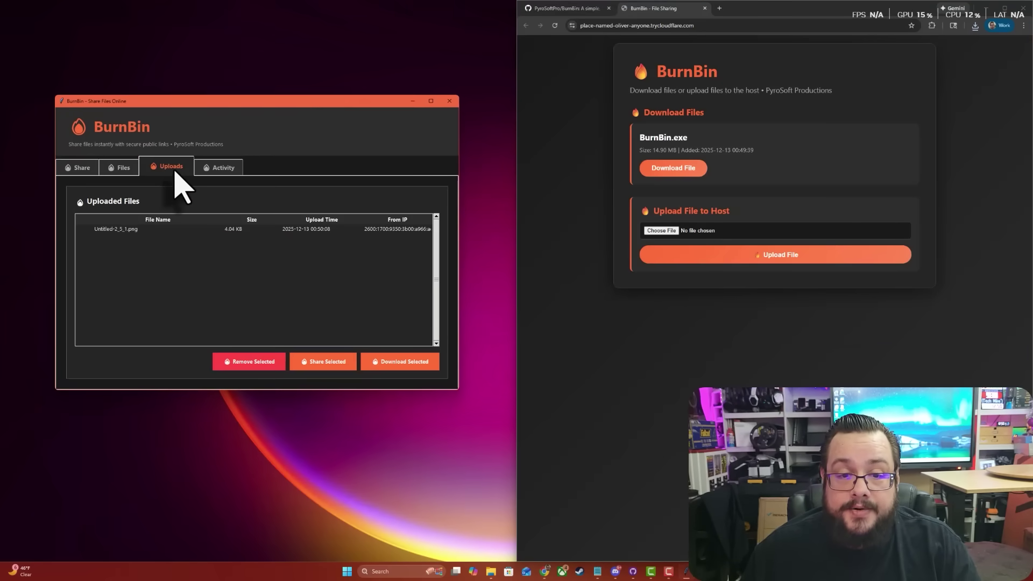
left_click(125, 231)
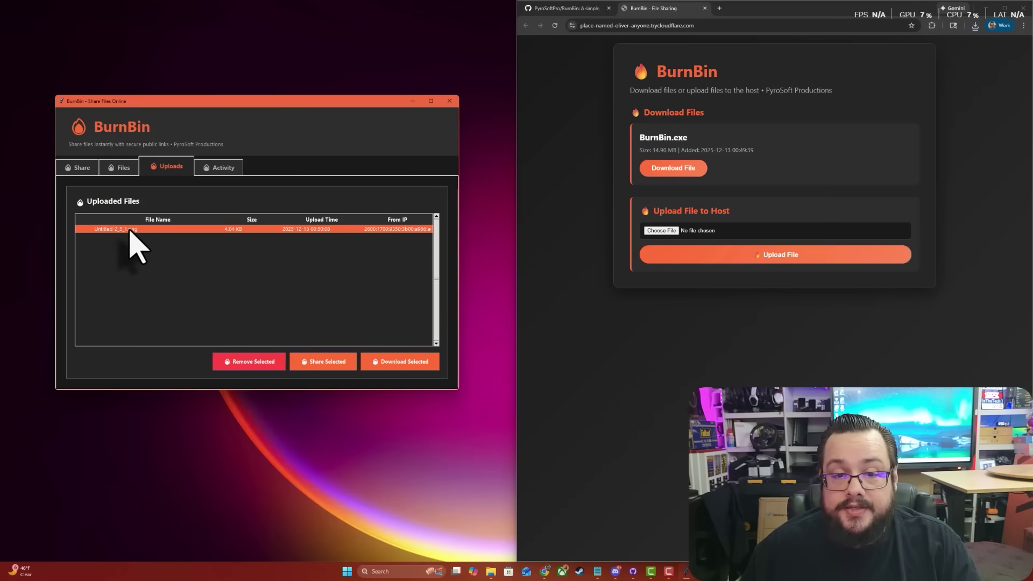
double_click(127, 230)
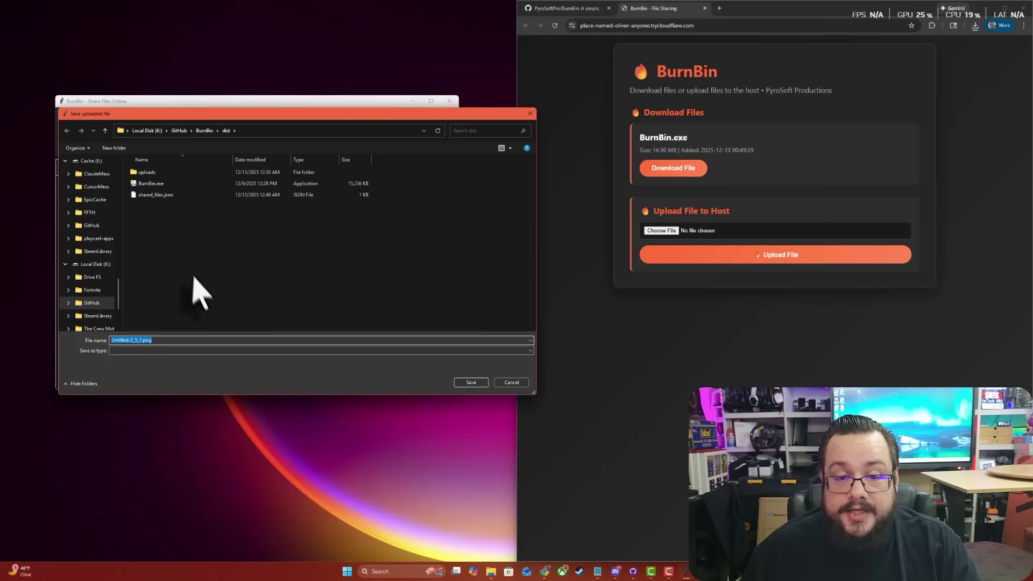
left_click(514, 383)
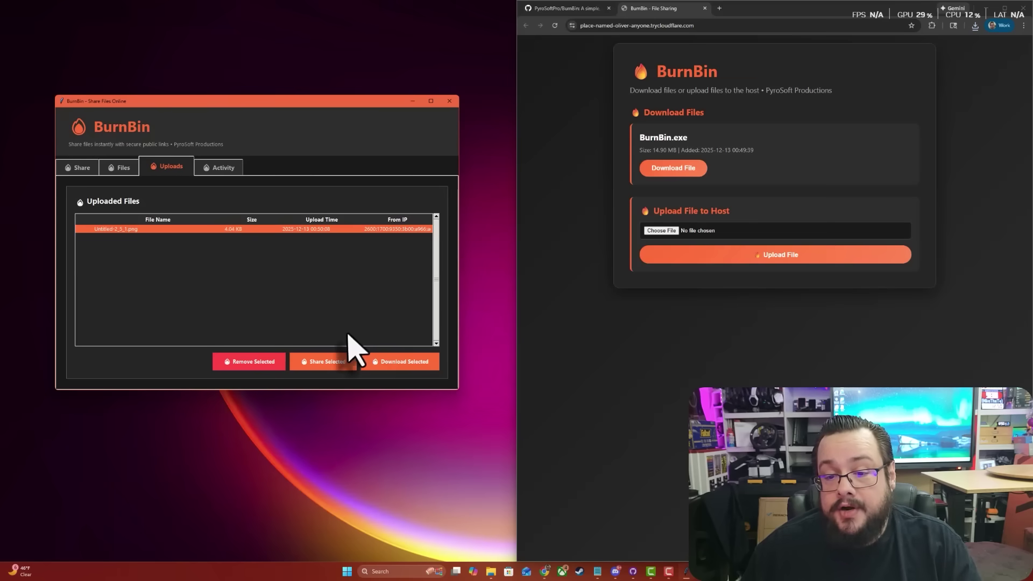
left_click(321, 365)
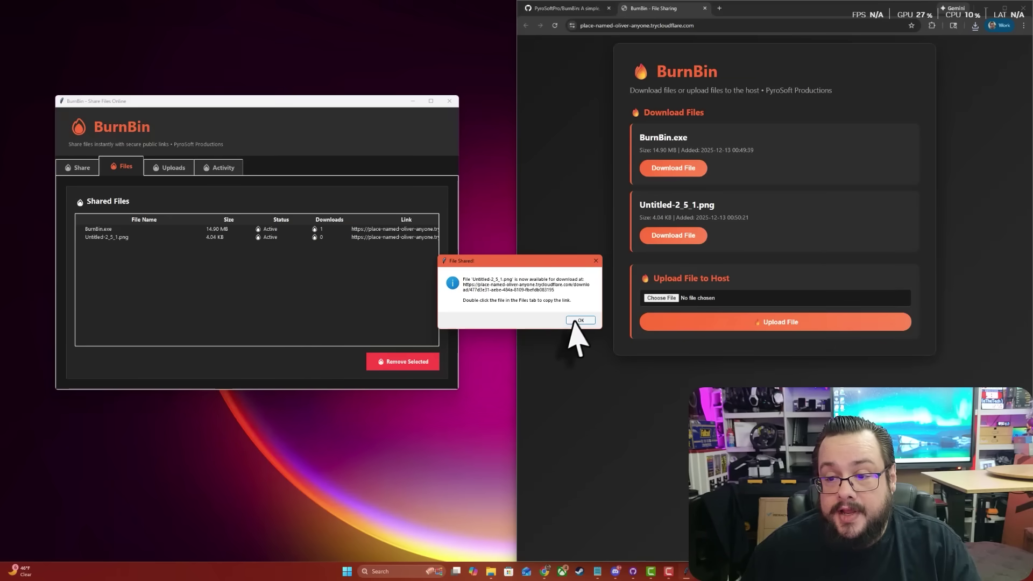
left_click(575, 320)
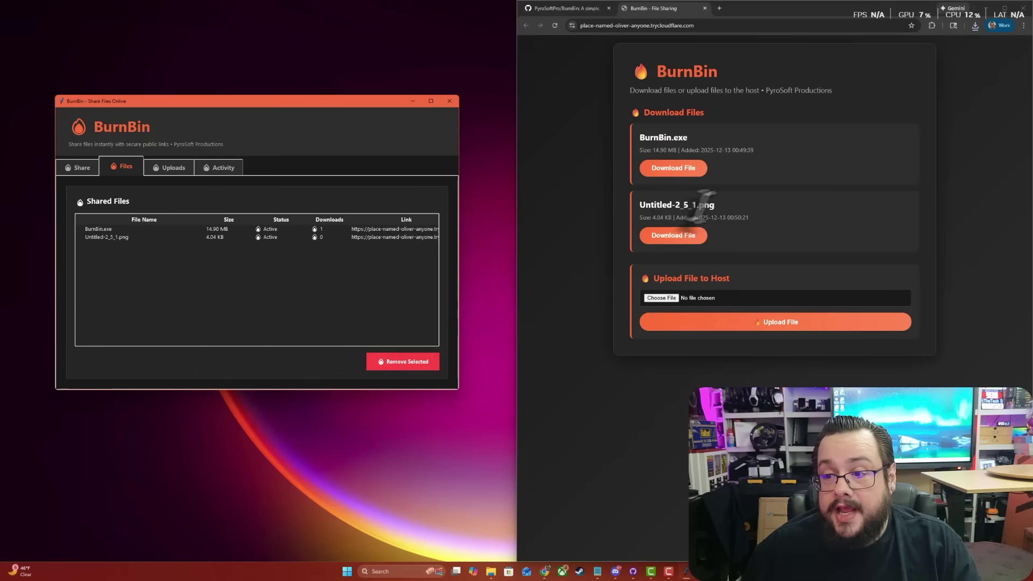
Download Untitled-2_5_1.png (4.04 KB) from the web page and view it once.
left_click(682, 232)
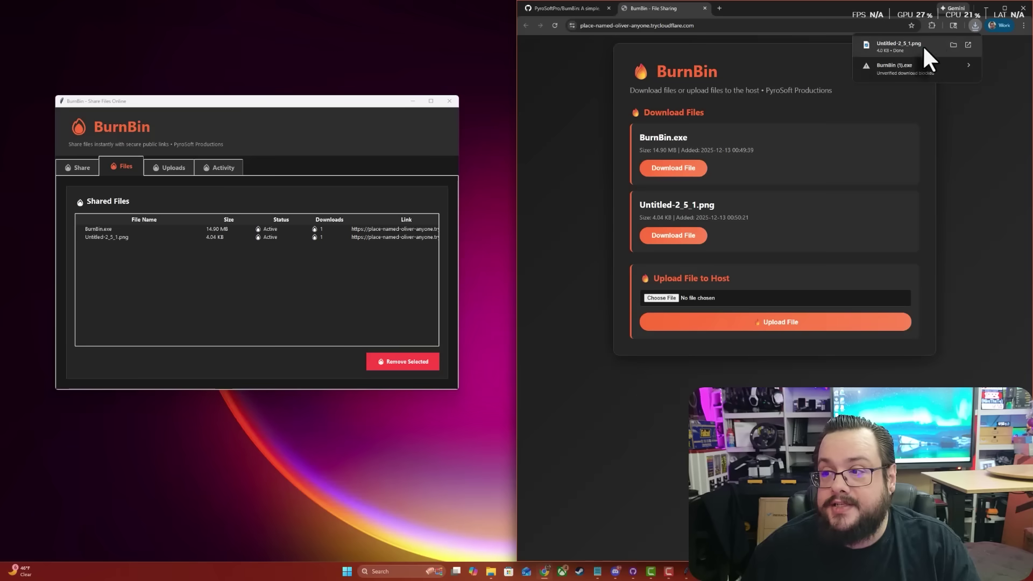
left_click(925, 49)
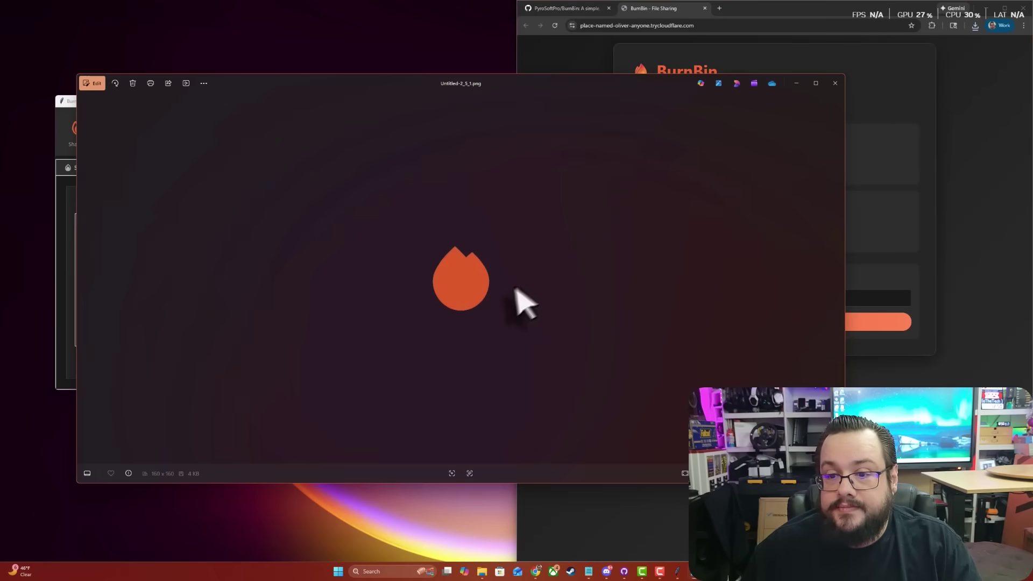
left_click(835, 83)
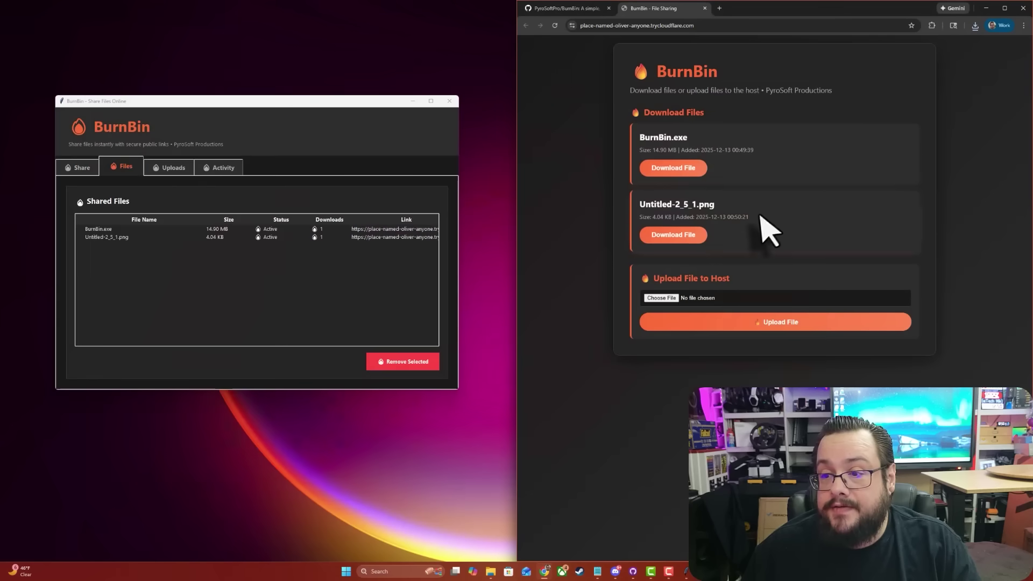
Remove Untitled-2_5_1.png from the shared files and refresh the page, leaving only BurnBin.exe.
left_click(153, 238)
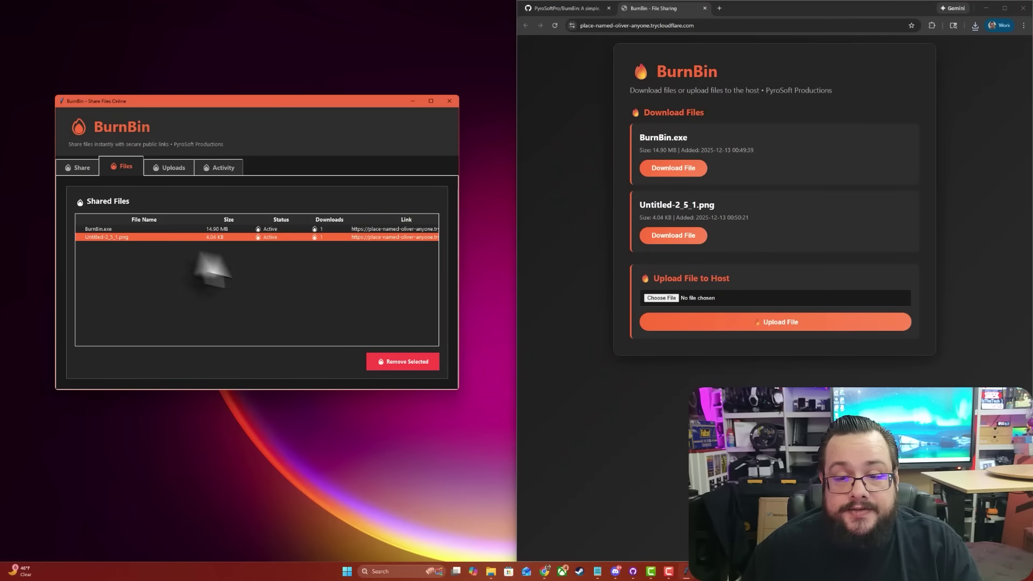
left_click(419, 364)
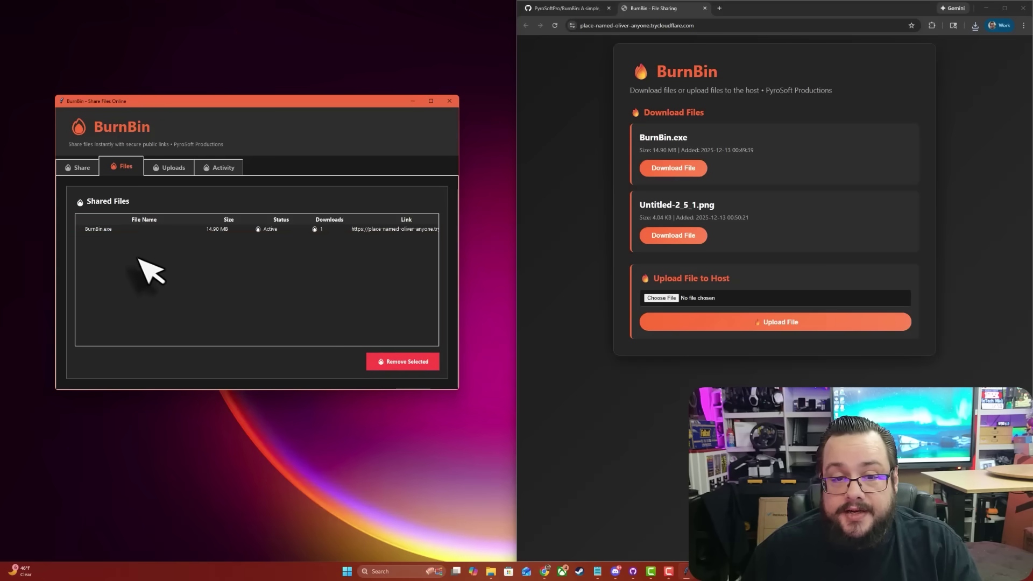
left_click(592, 140)
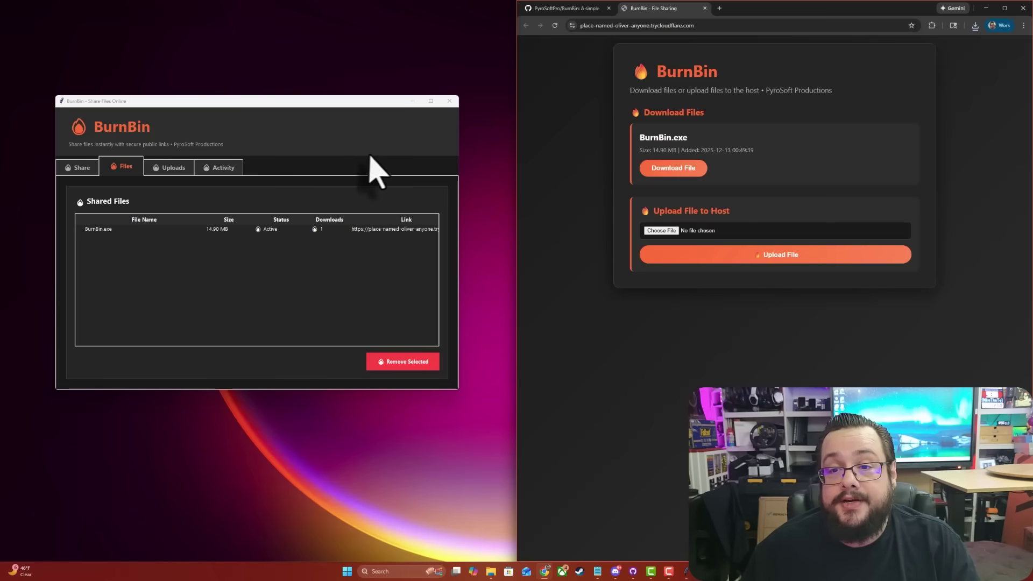
Close the BurnBin window so the public tunnel link returns 502 Bad Gateway.
left_click(450, 102)
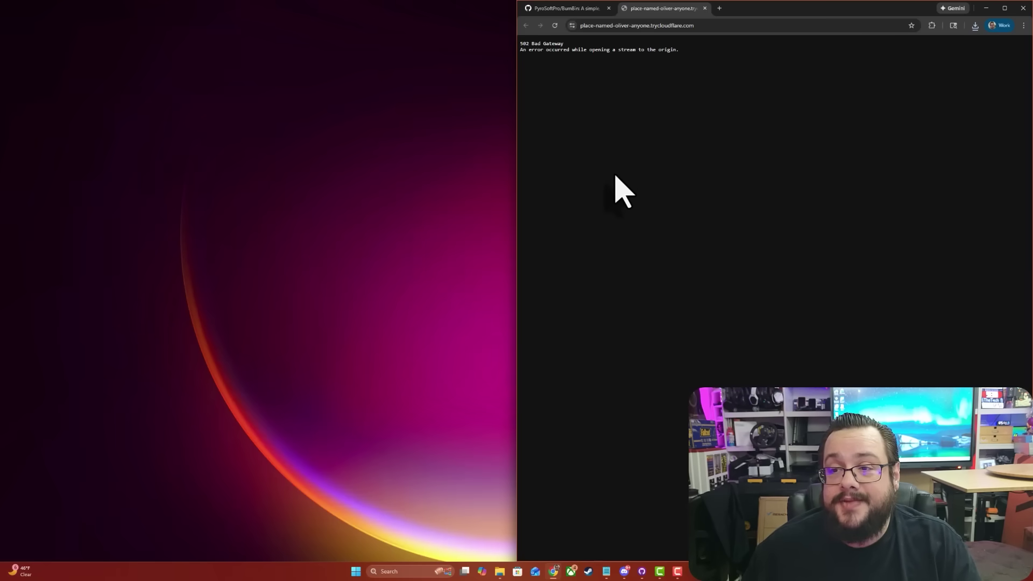
Close the trycloudflare tab and scroll the GitHub BurnBin page back up to its file list.
left_click(705, 8)
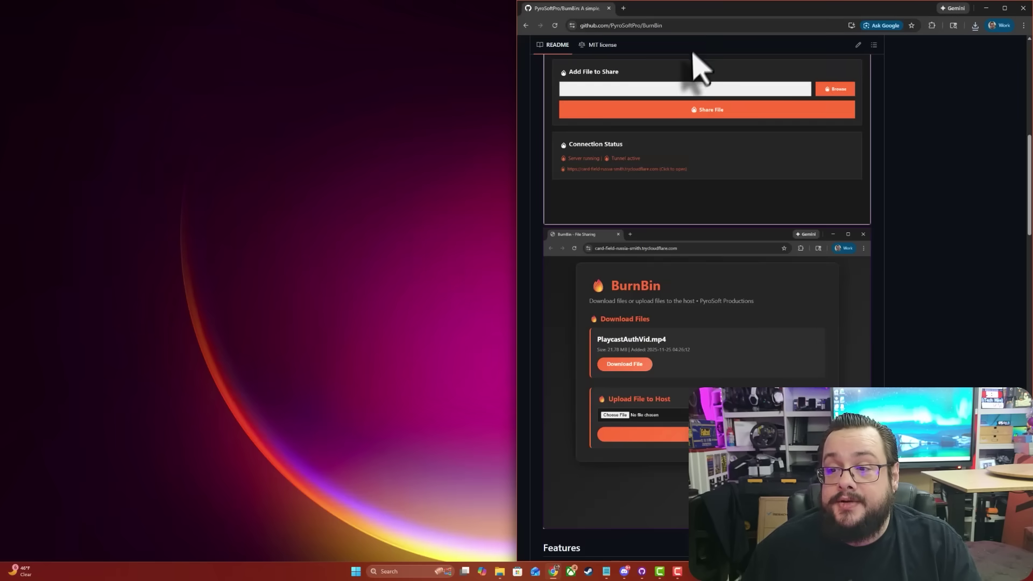
scroll(664, 208, "up", 10)
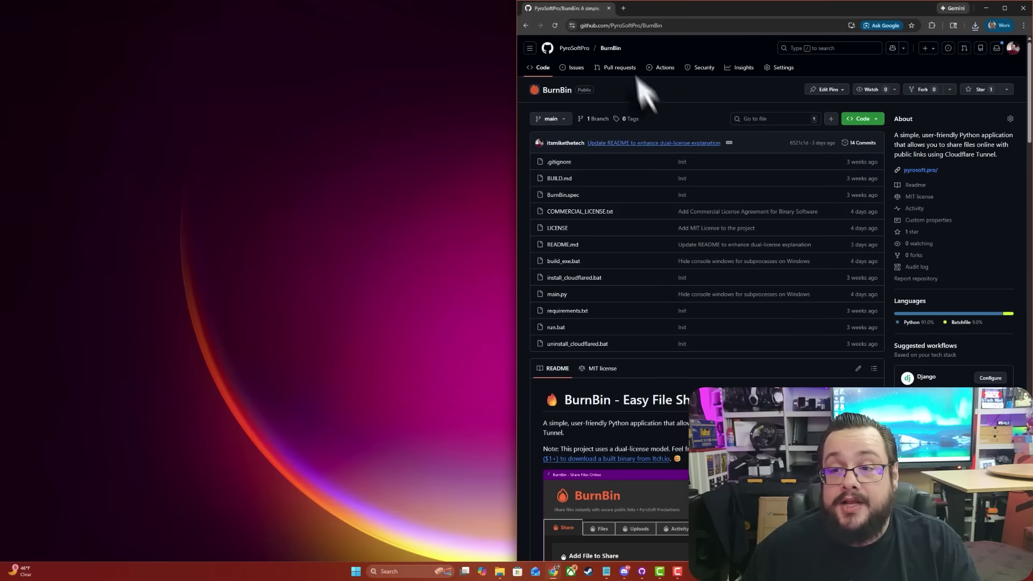
Load the PyroSoft Productions itch.io page in a new tab and open the BurnBin card.
left_click(623, 8)
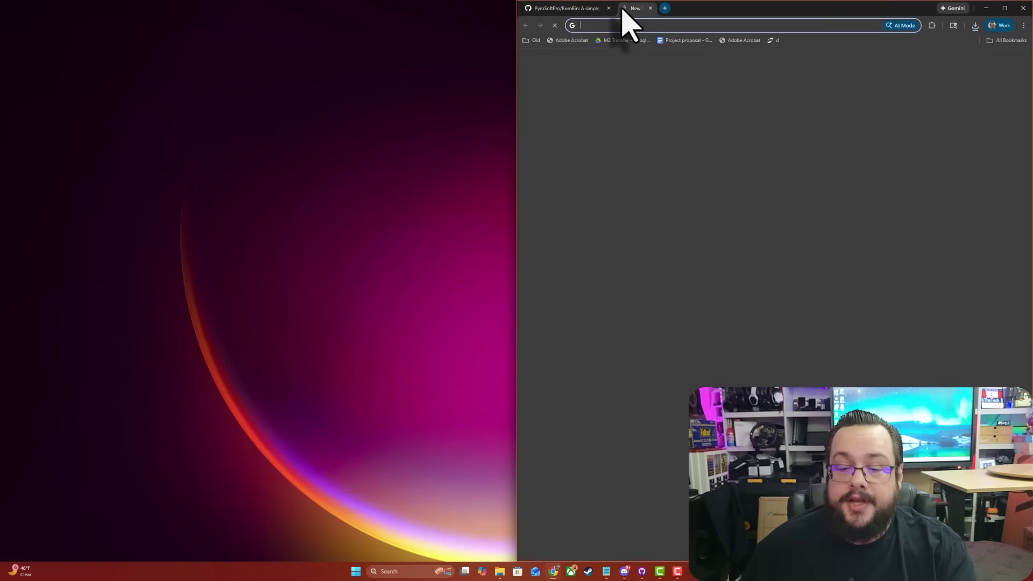
key("Down")
key("Down")
key("Down")
key("Down")
key("Return")
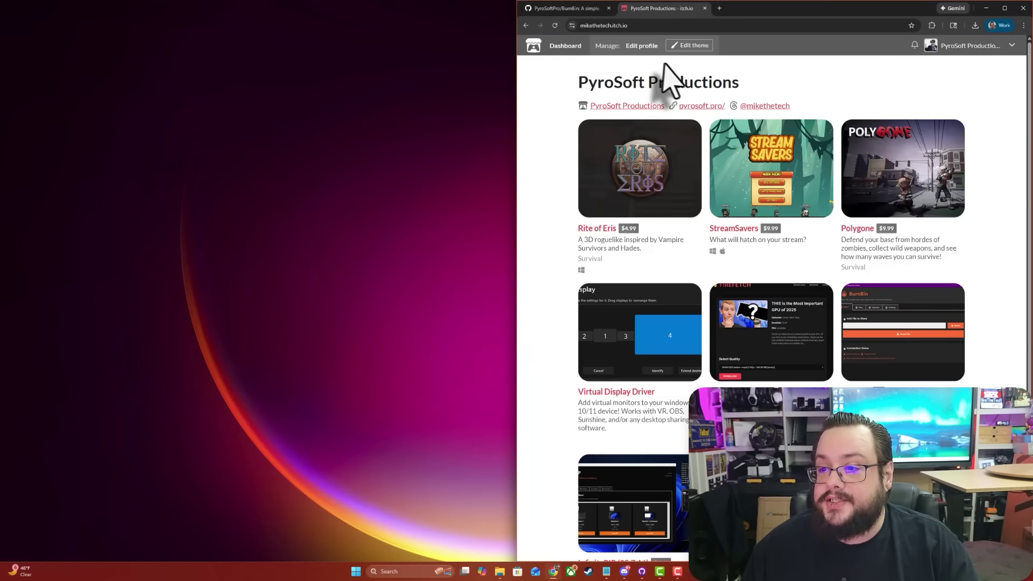
left_click(904, 335)
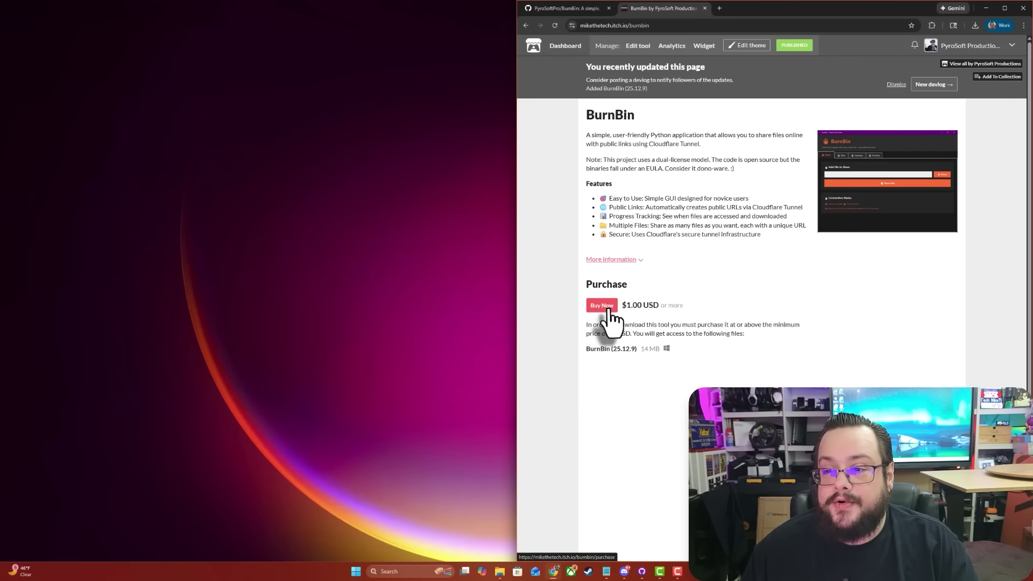
Check BurnBin's $1.00 minimum price in the Buy Now dialog, then close it without buying.
left_click(605, 306)
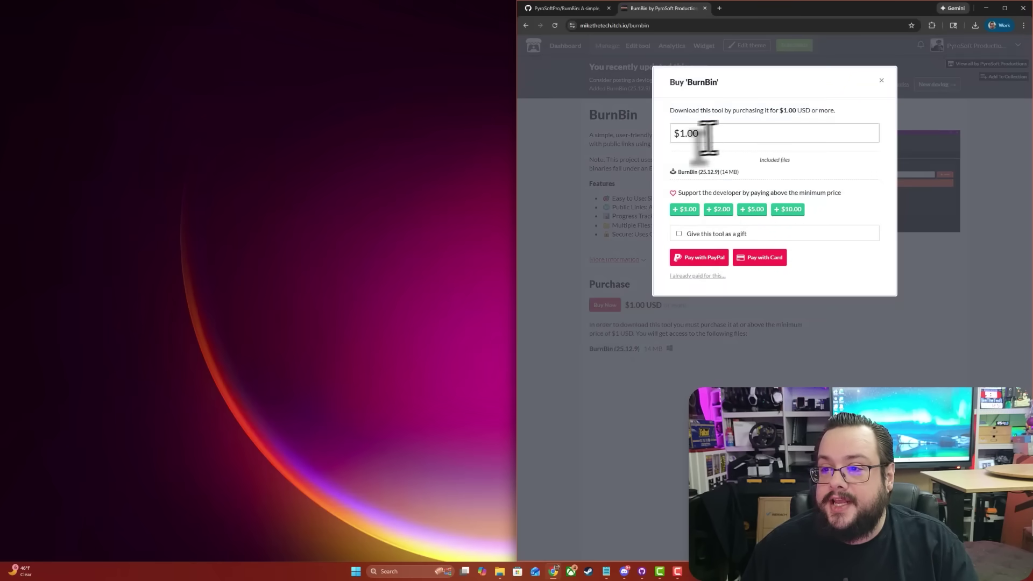
left_click_drag(700, 134, 663, 141)
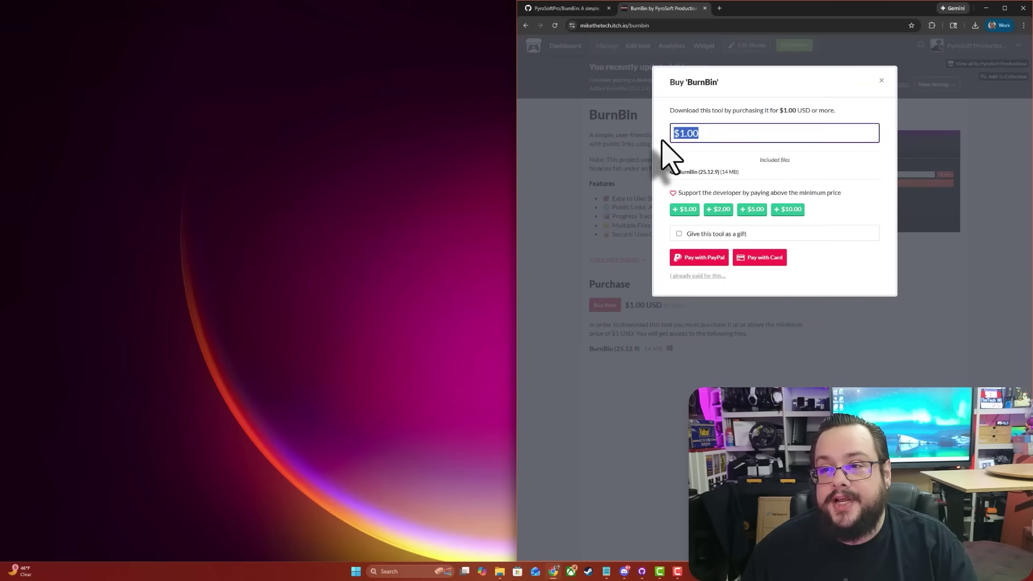
left_click(641, 162)
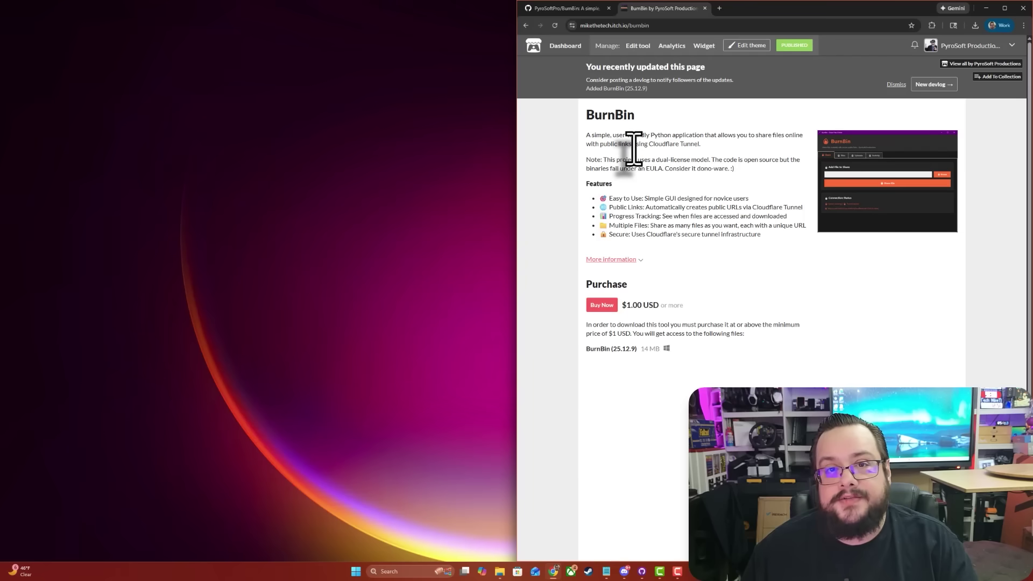